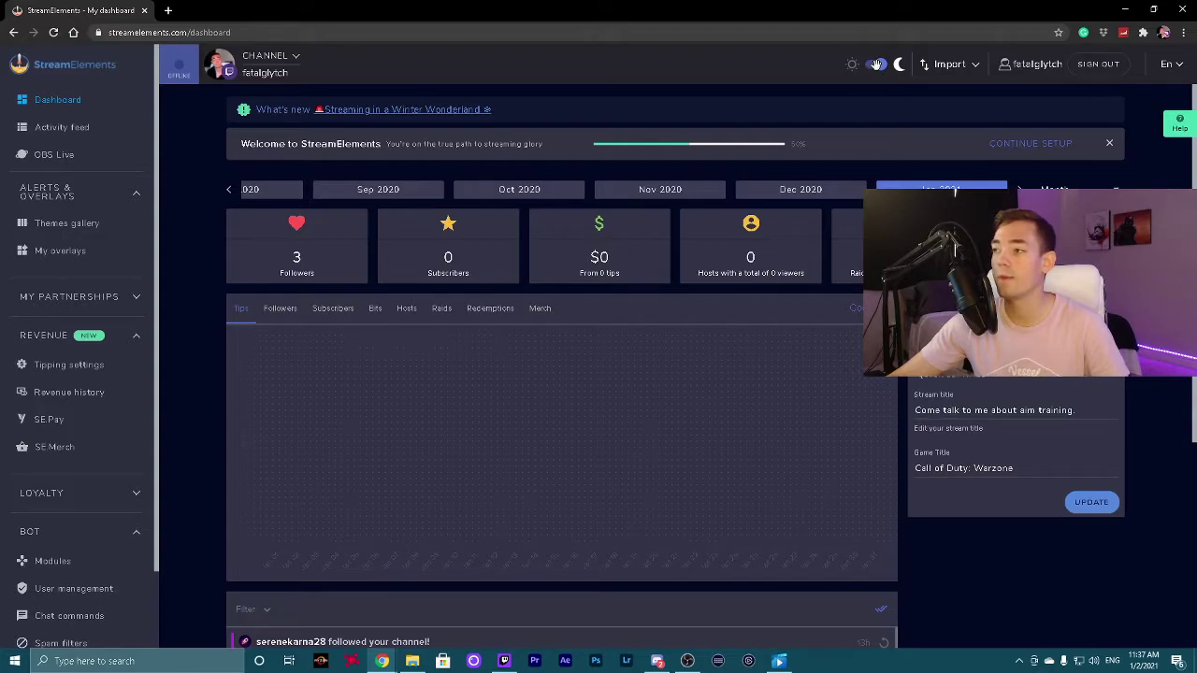
Open the list of personal overlays and create a blank overlay
click(875, 64)
click(875, 64)
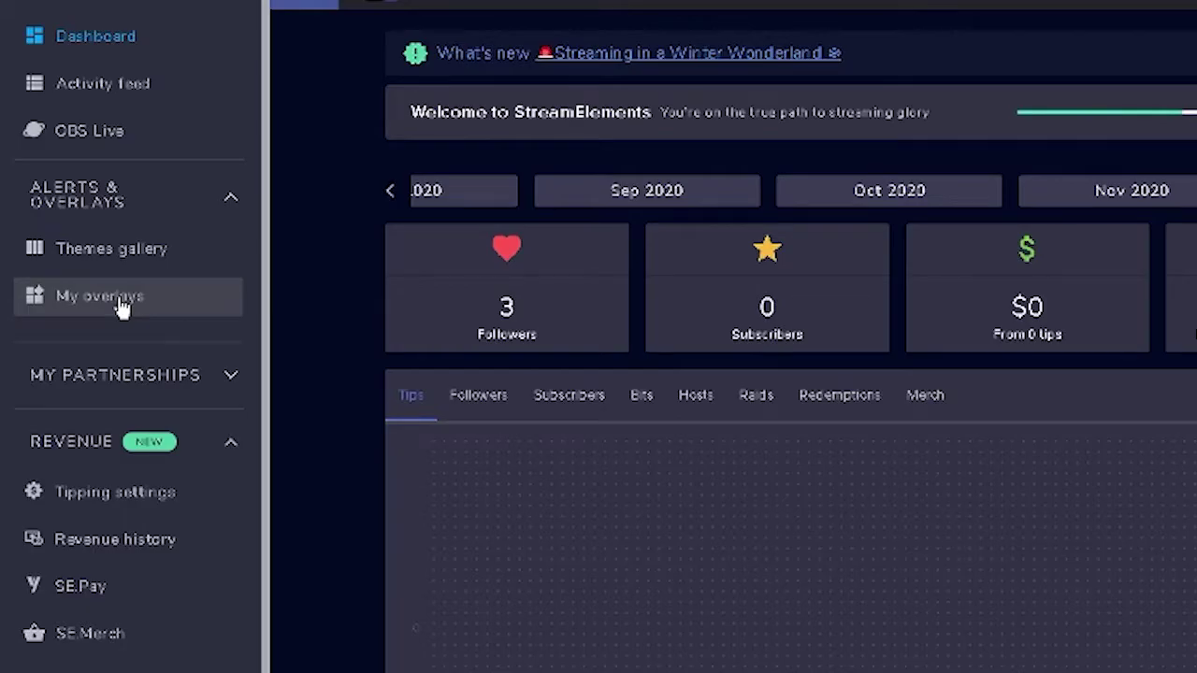
click(121, 301)
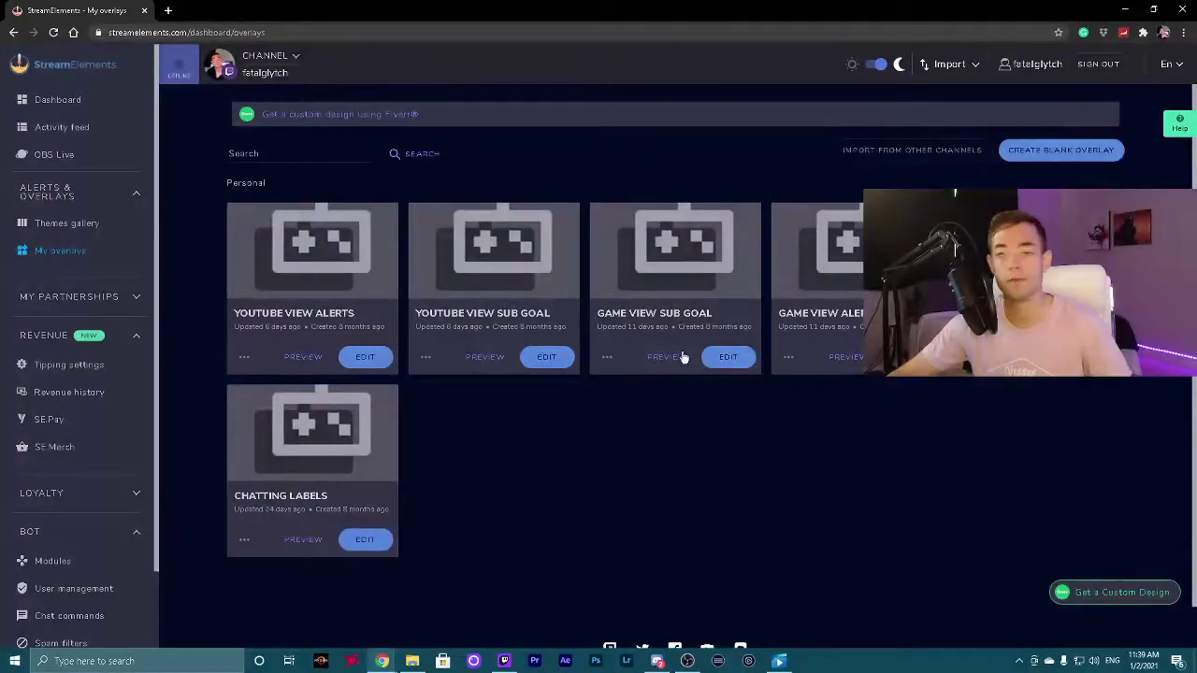
click(1076, 152)
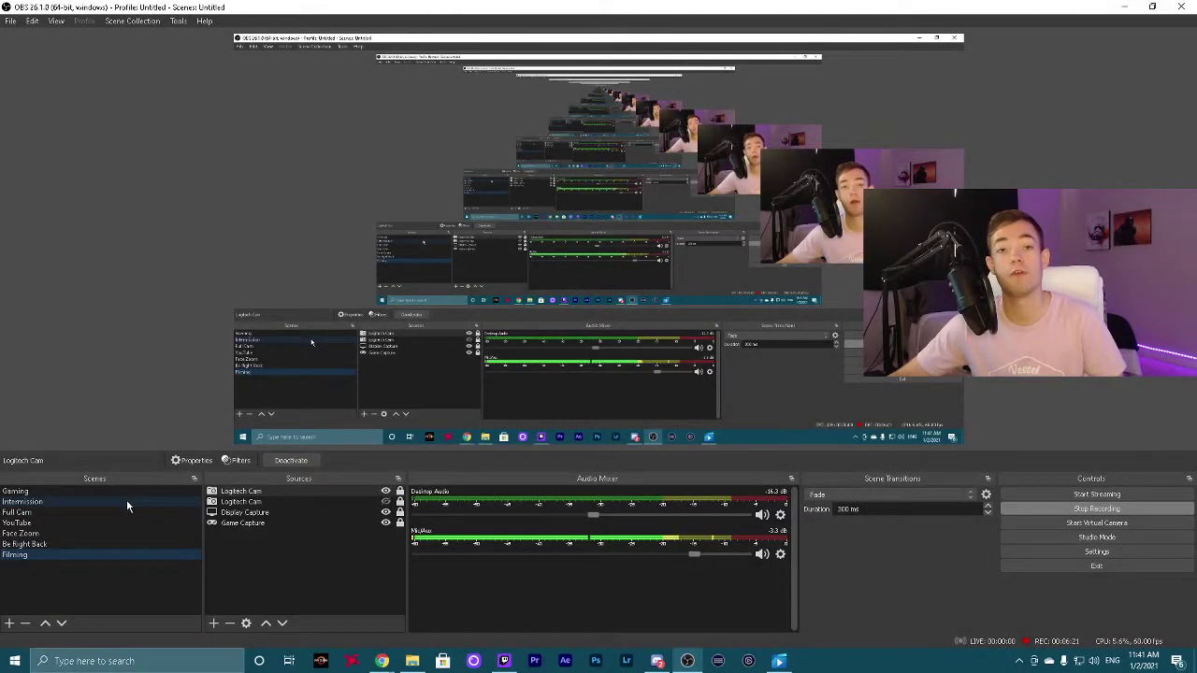
Display the Gaming scene in OBS and capture screenshots of the stream layout with Snipping Tool and AMD Radeon Software
click(108, 492)
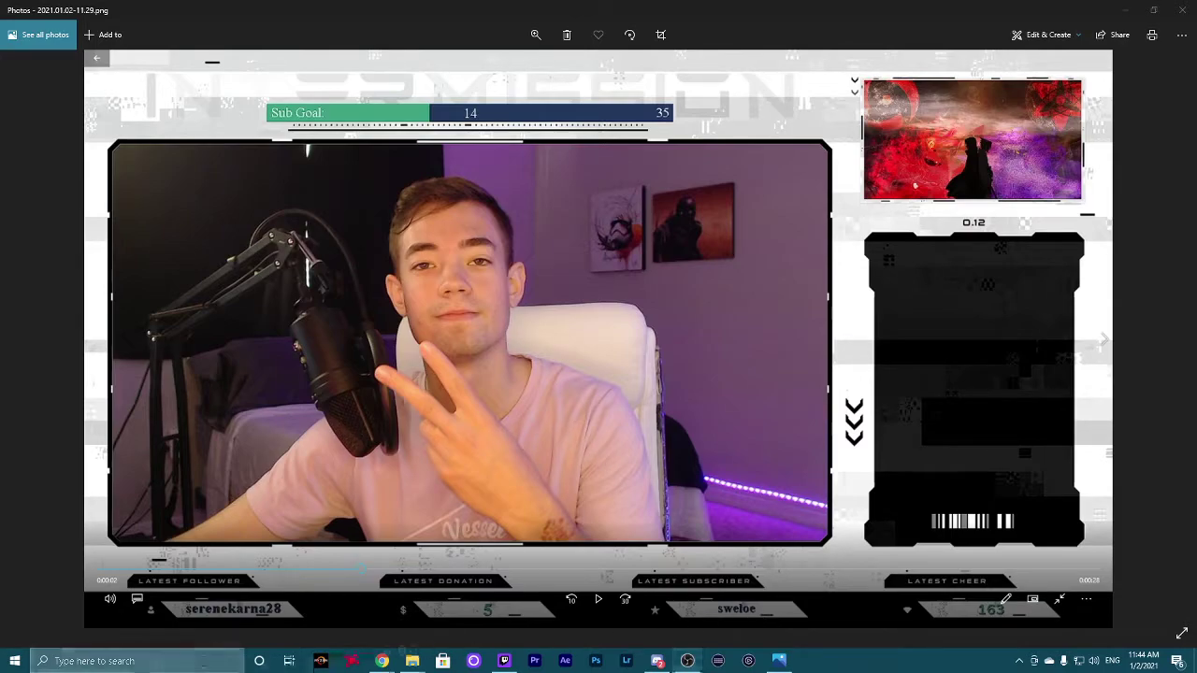
click(216, 661)
text(snipping)
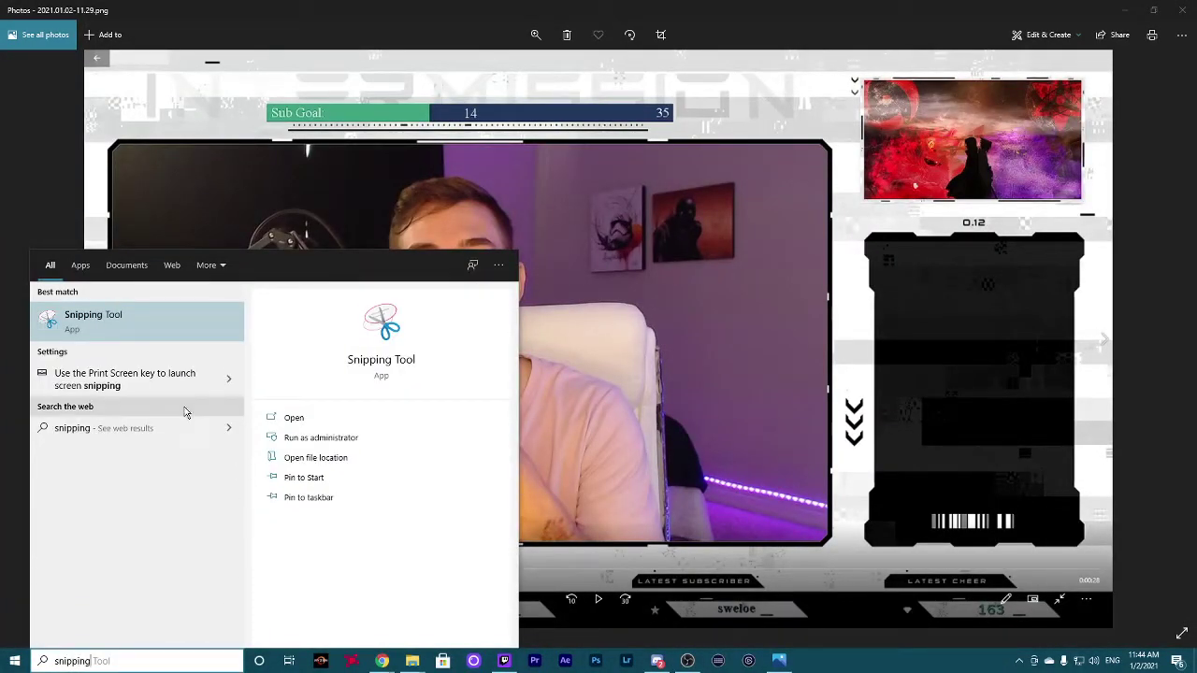
click(177, 324)
click(382, 247)
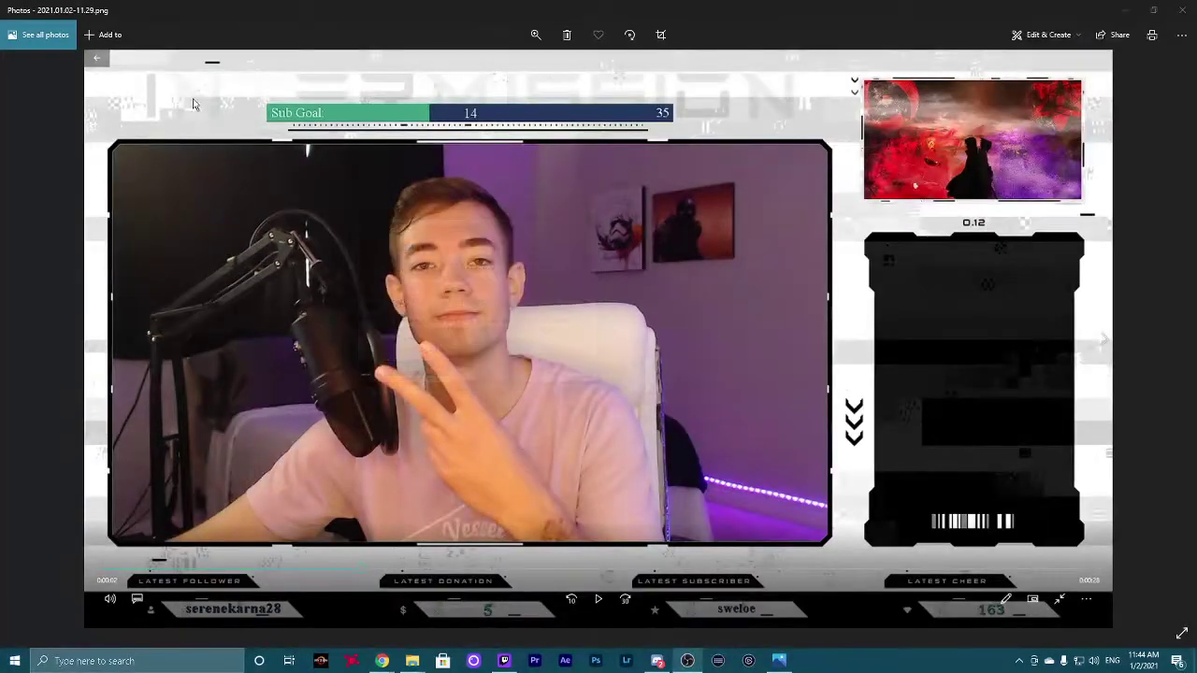
drag(86, 53, 1111, 627)
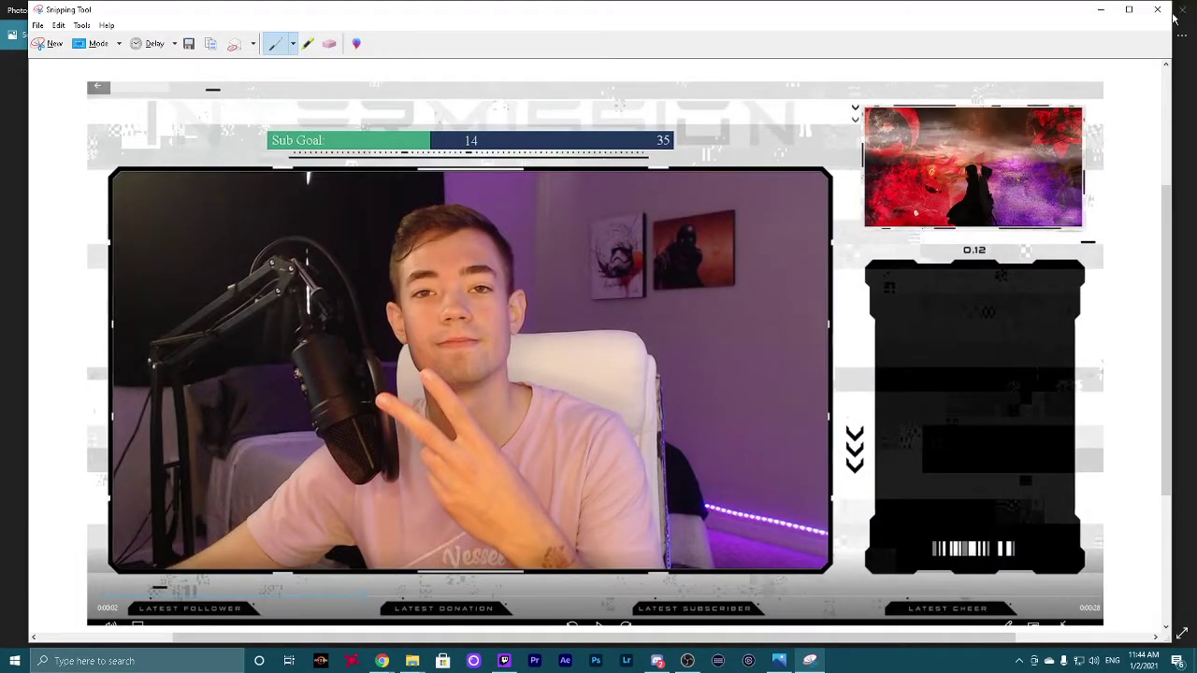
click(1179, 10)
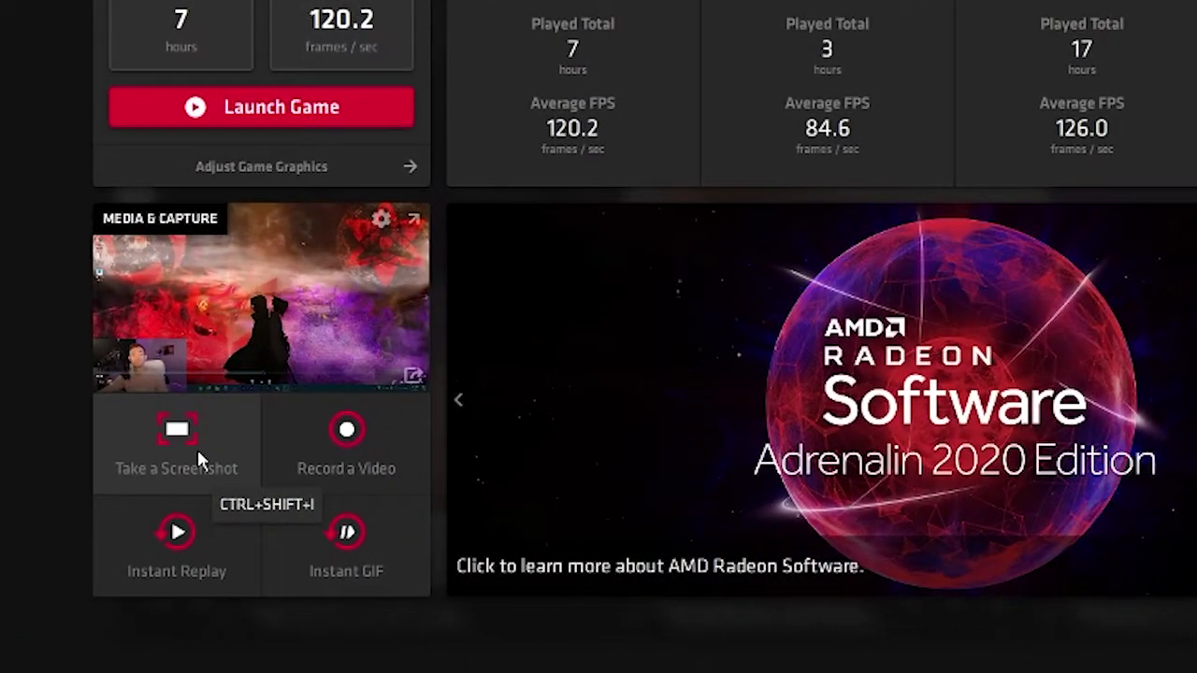
click(200, 449)
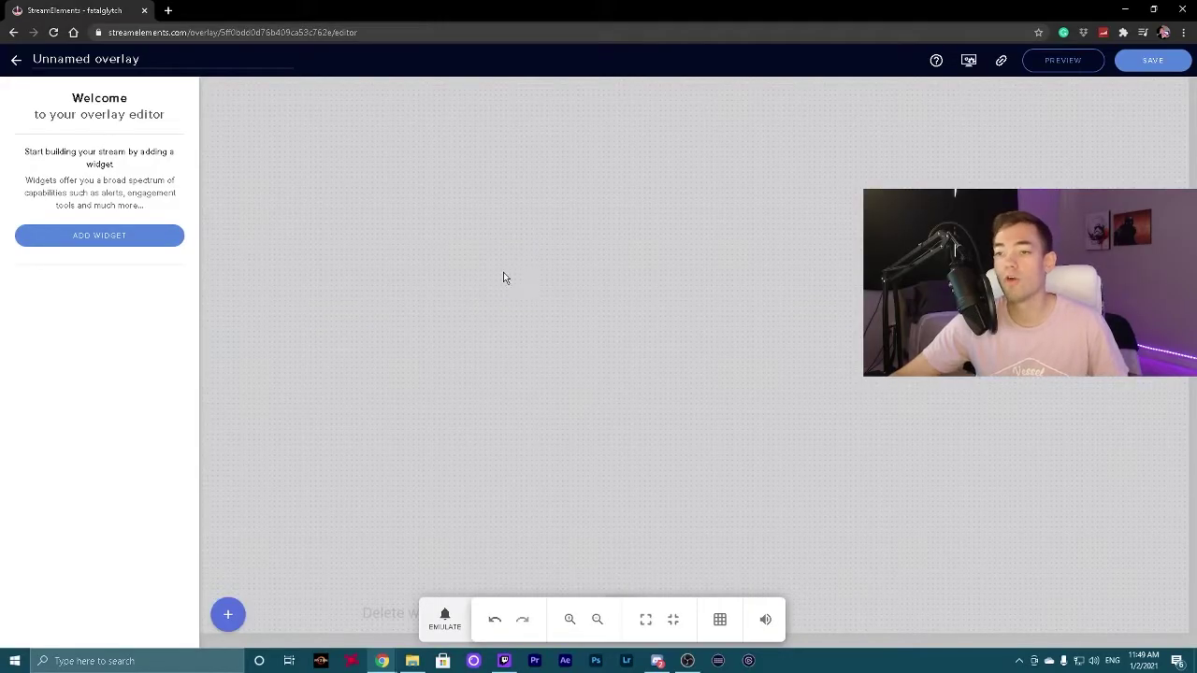
Add a static image widget to the blank StreamElements overlay
click(148, 240)
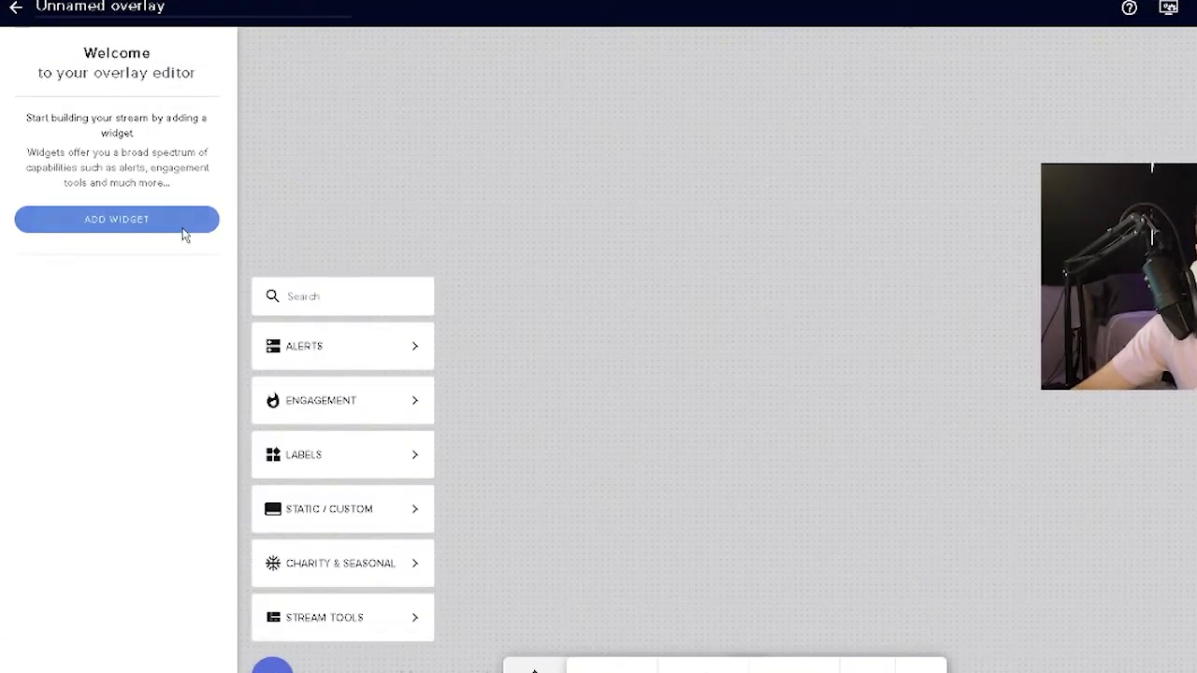
mouse_move(331, 489)
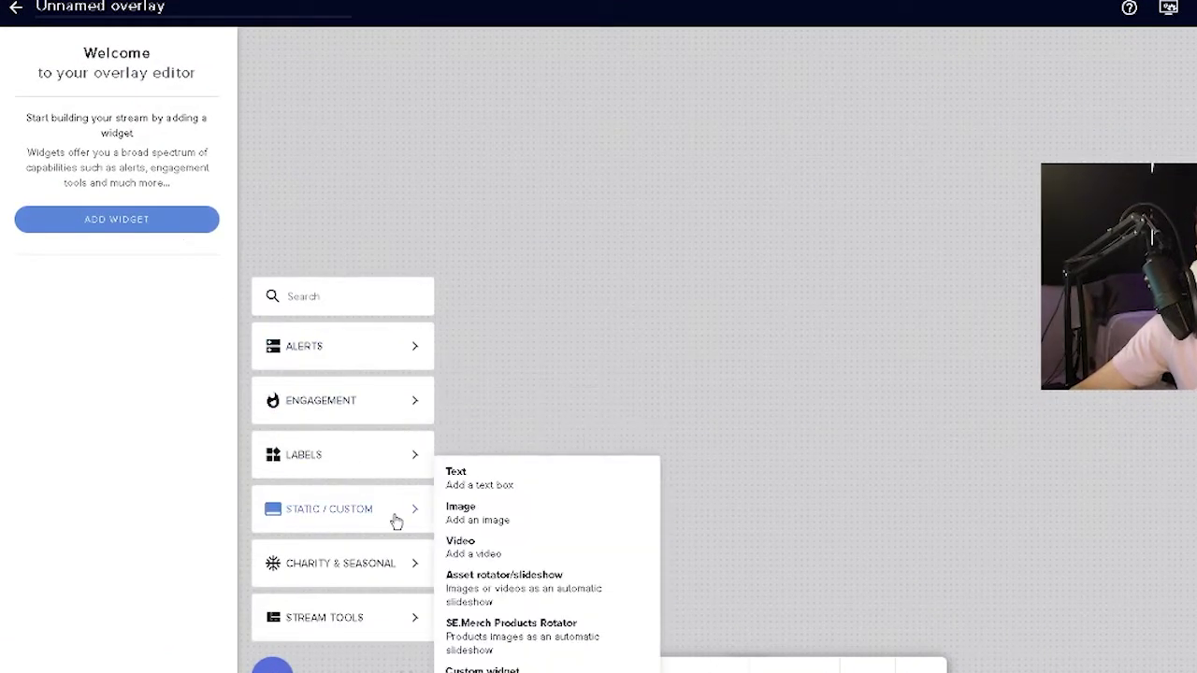
click(520, 515)
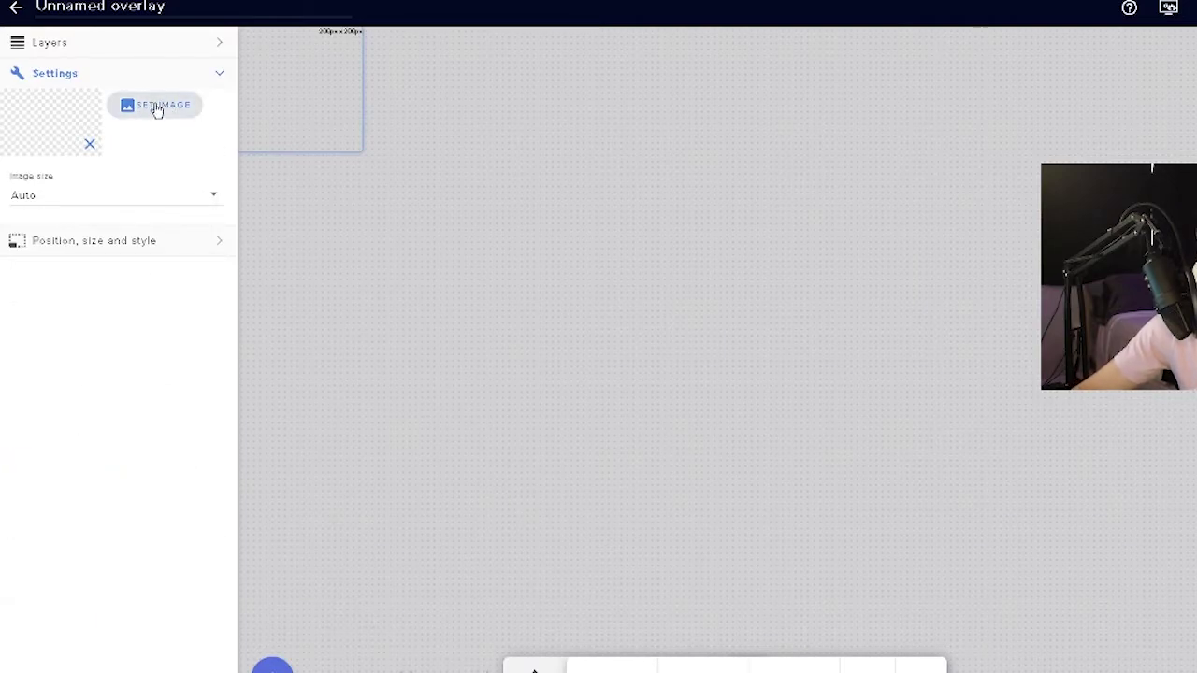
Upload the stream screenshot 2021.01.02-11.28_01.png and set it as the image widget's picture
click(158, 110)
click(989, 46)
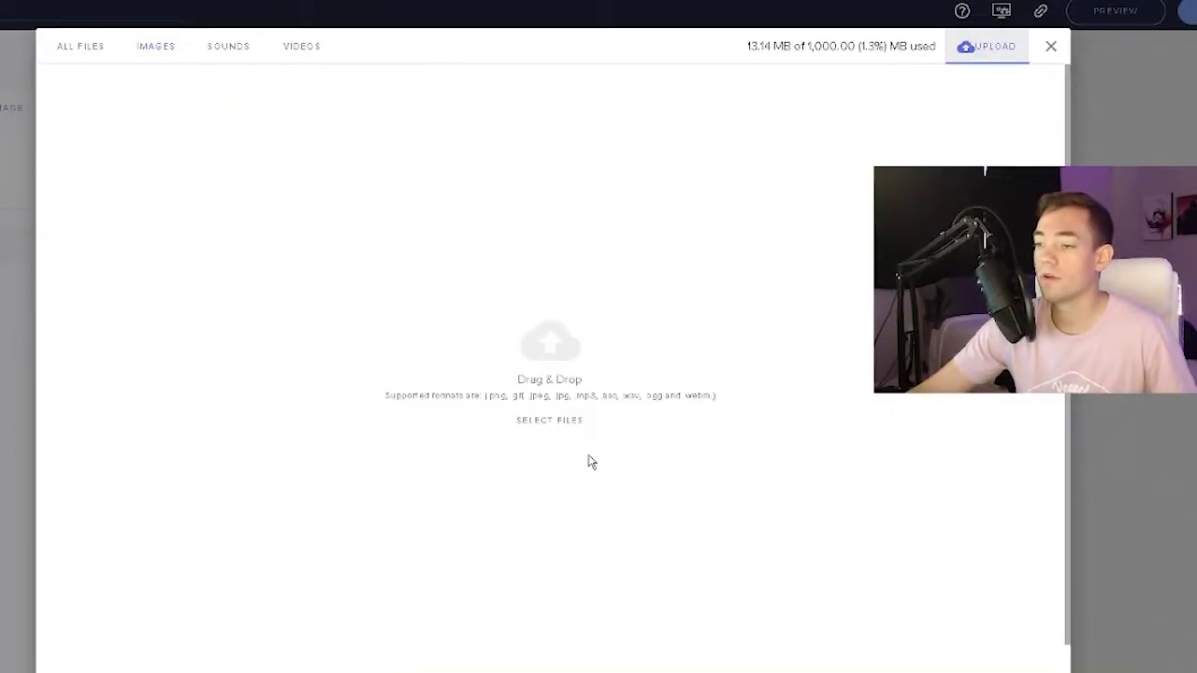
click(565, 425)
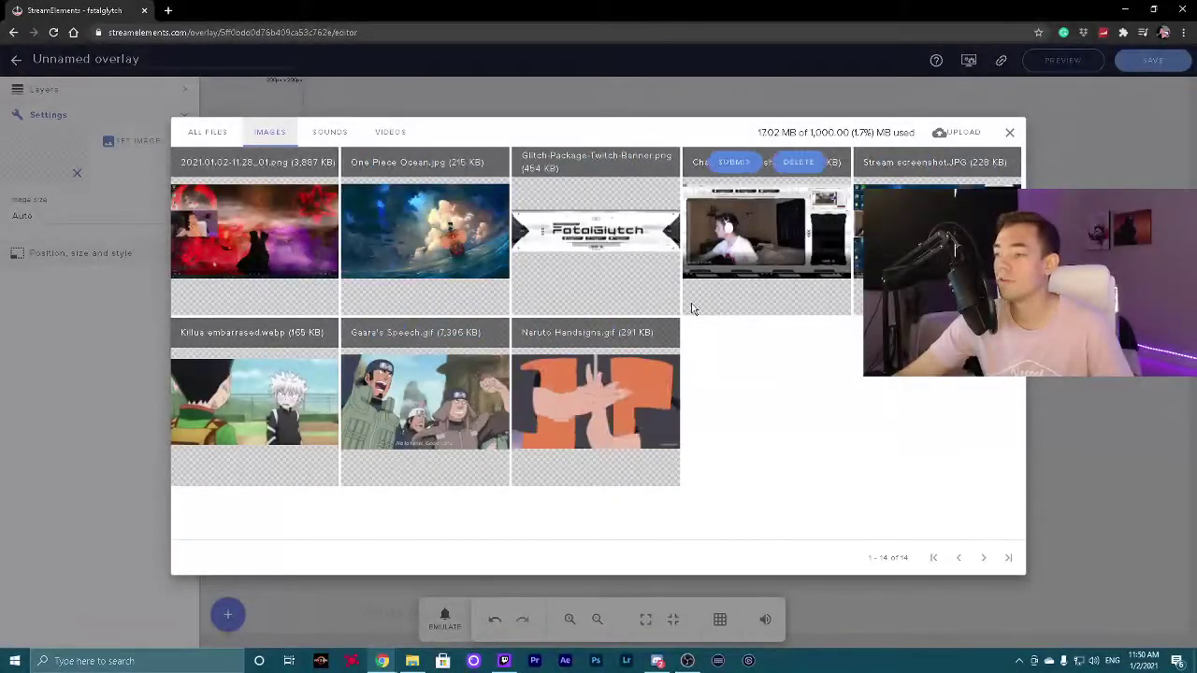
mouse_move(223, 163)
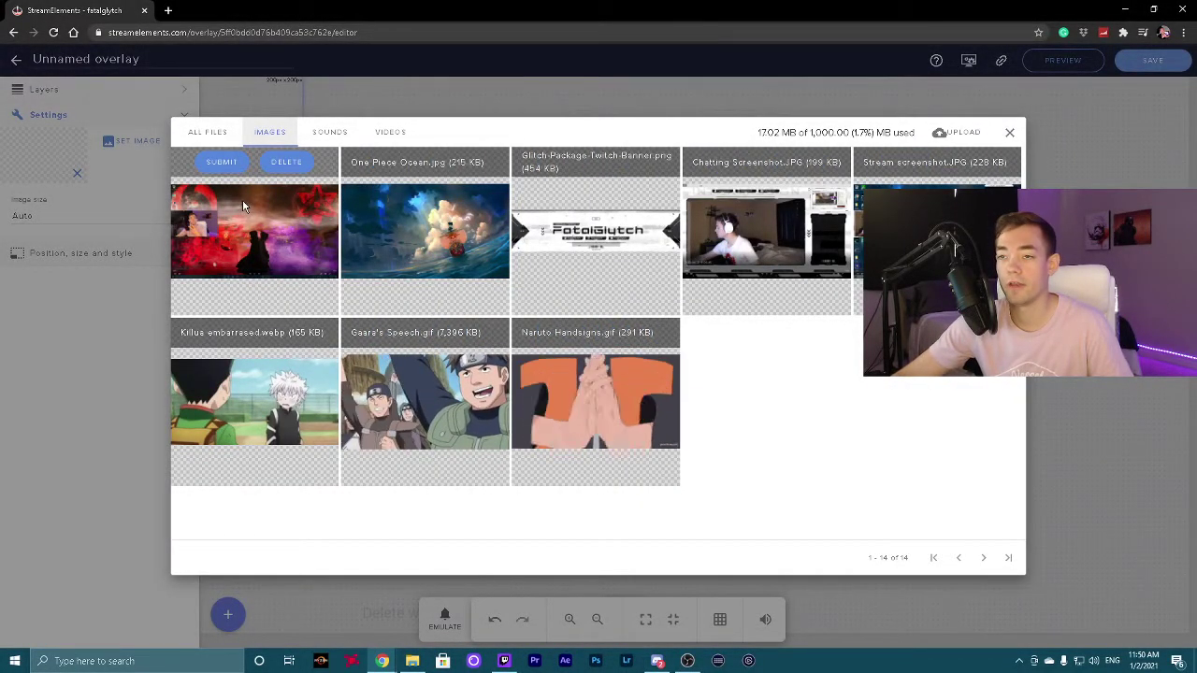
click(223, 164)
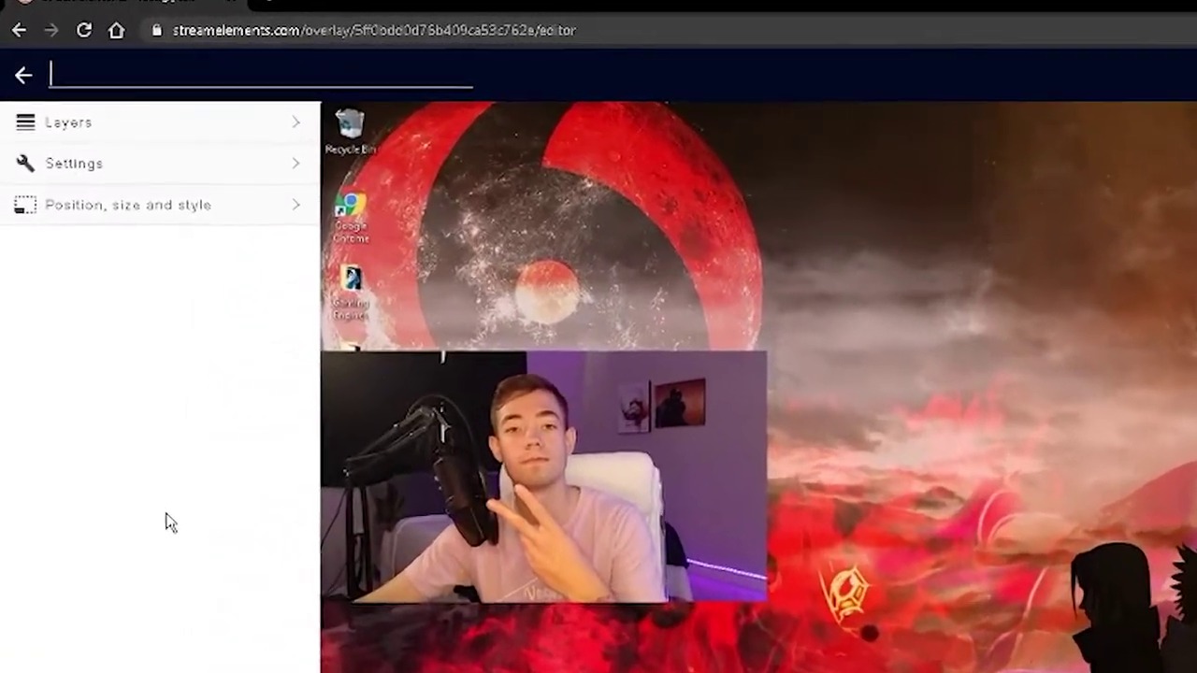
Rename the unnamed overlay as Gaming Overaly
text(Gam)
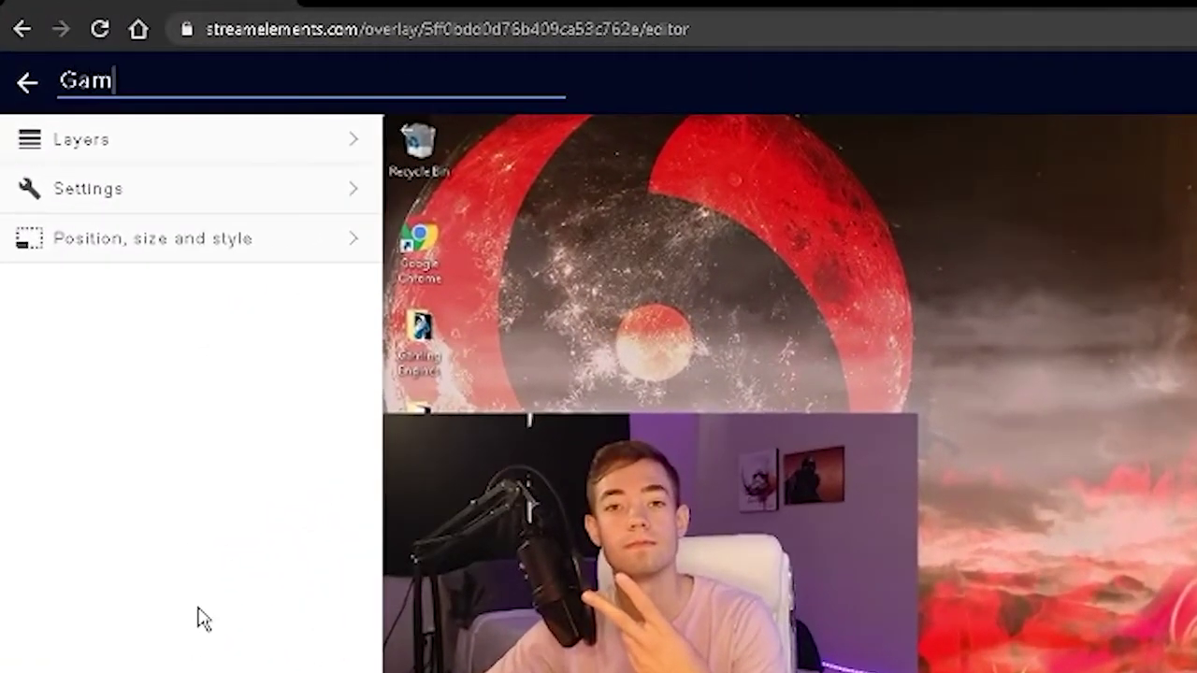
text(ing Over)
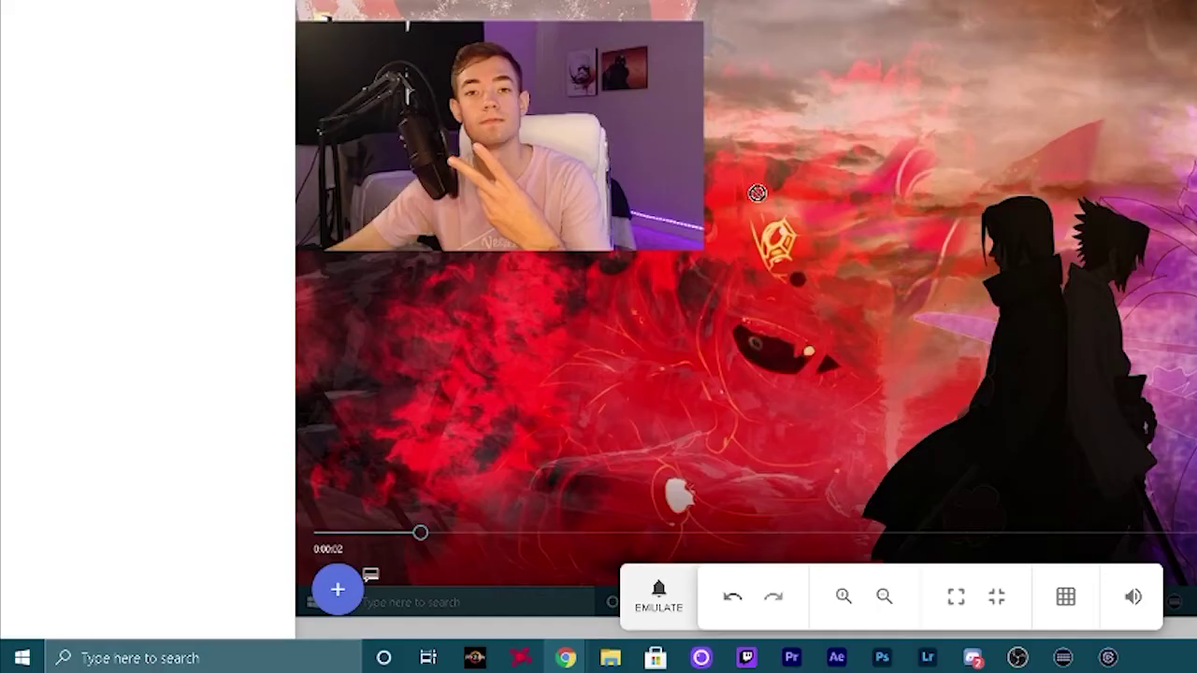
Add an AlertBox widget and disable its subscriber, tip, cheer, host, raid and purchase alerts, keeping only the follower alert
click(339, 594)
mouse_move(441, 187)
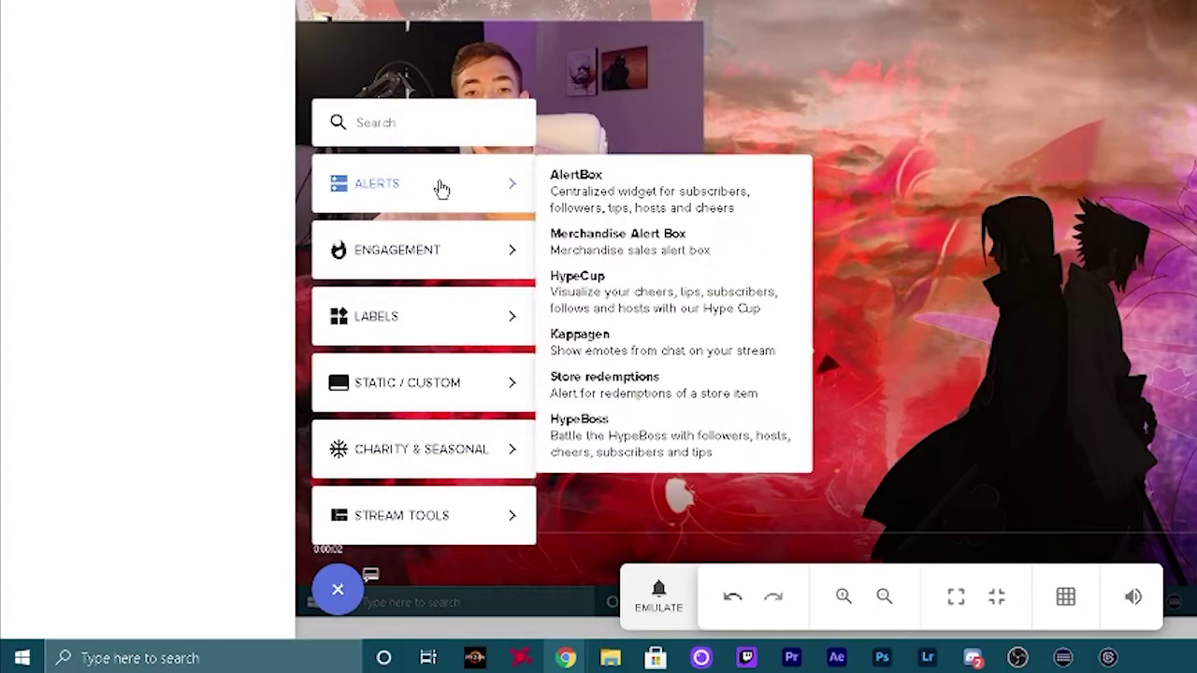
click(638, 187)
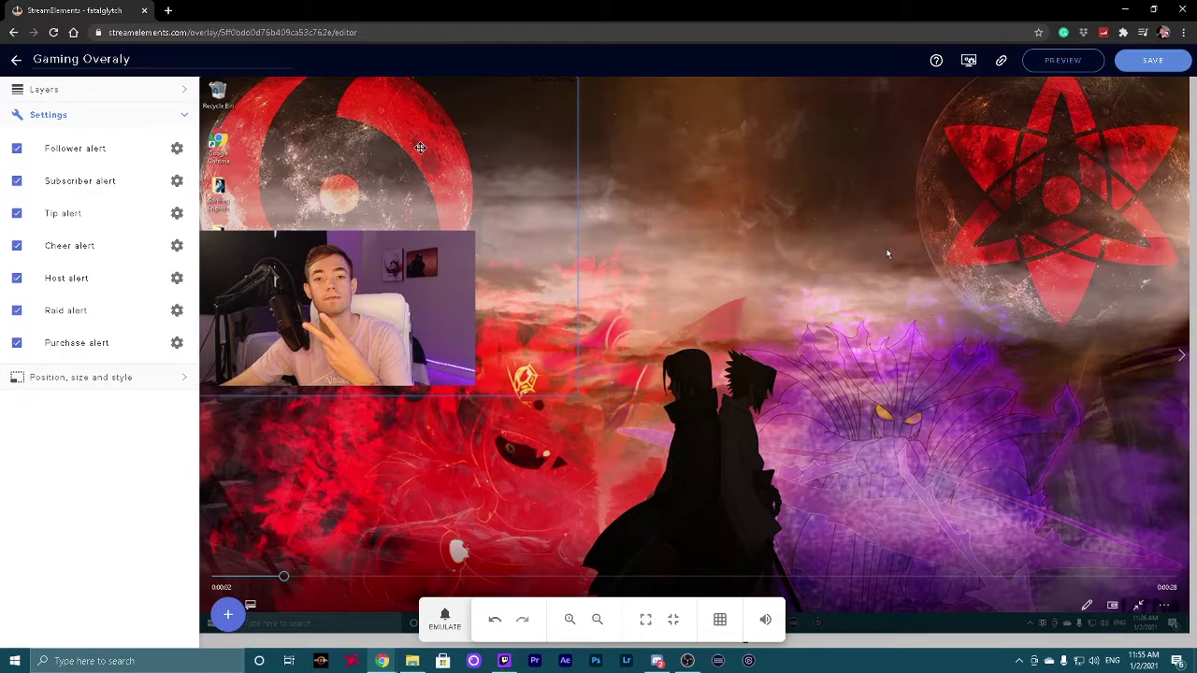
click(16, 344)
click(17, 310)
click(17, 278)
click(16, 245)
click(17, 213)
click(17, 180)
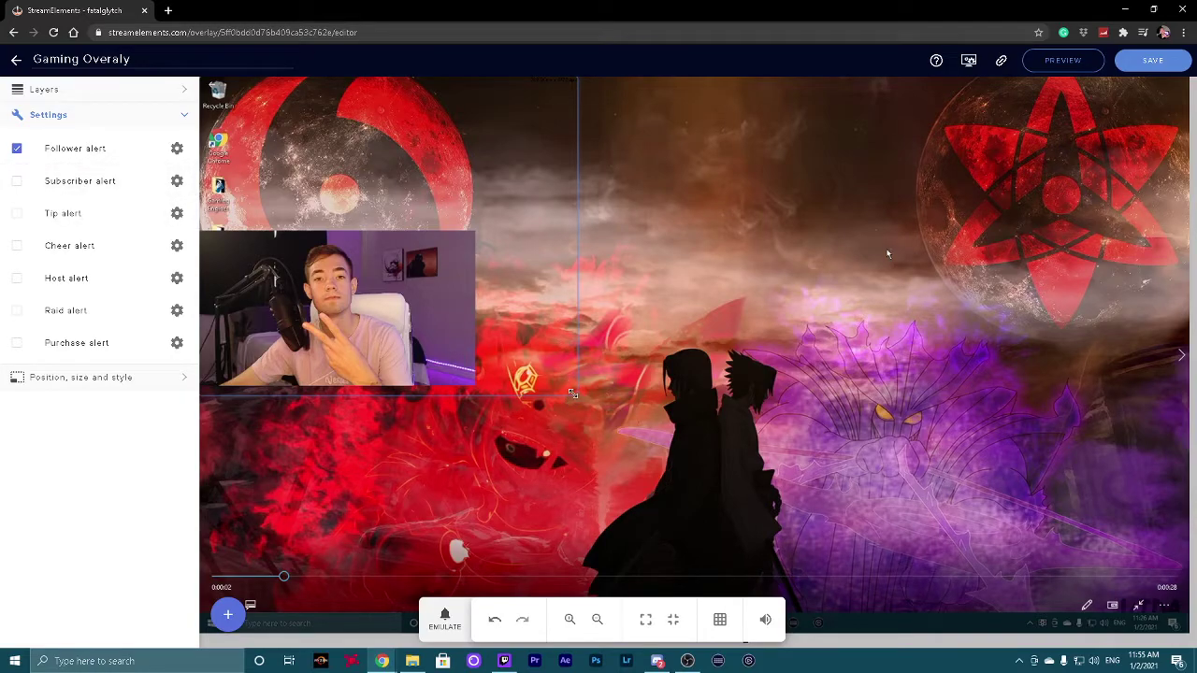
Resize the AlertBox and place it over the red moon in the overlay's upper-right area
drag(506, 371, 802, 254)
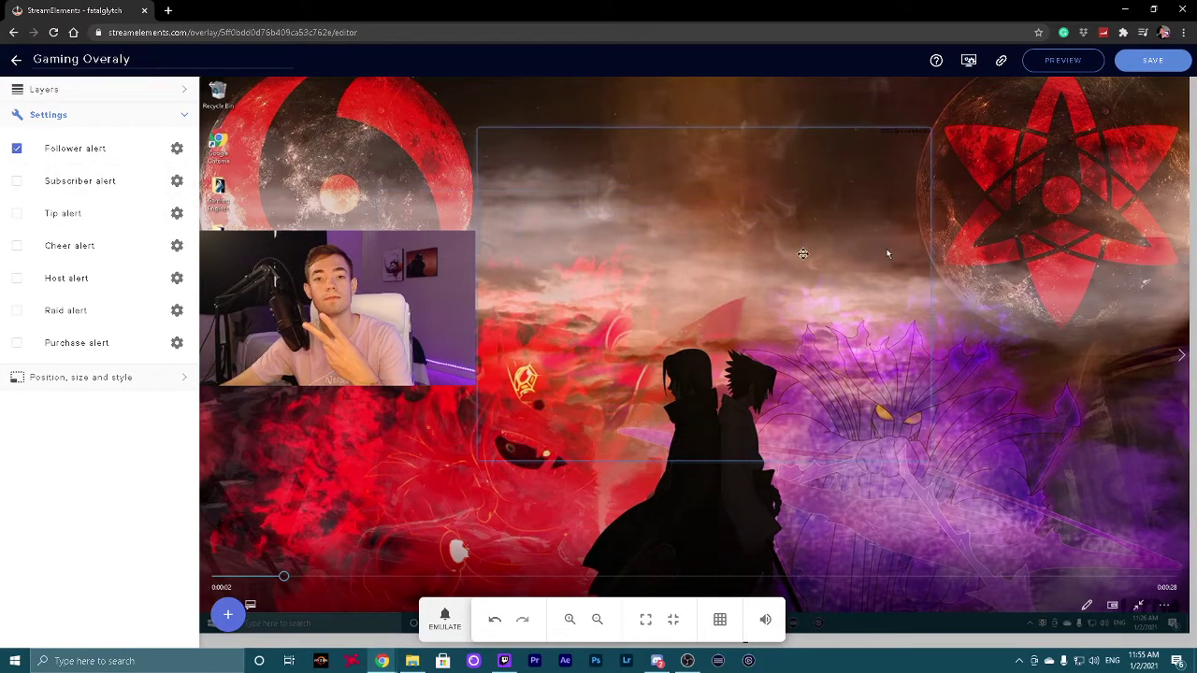
click(931, 460)
click(592, 206)
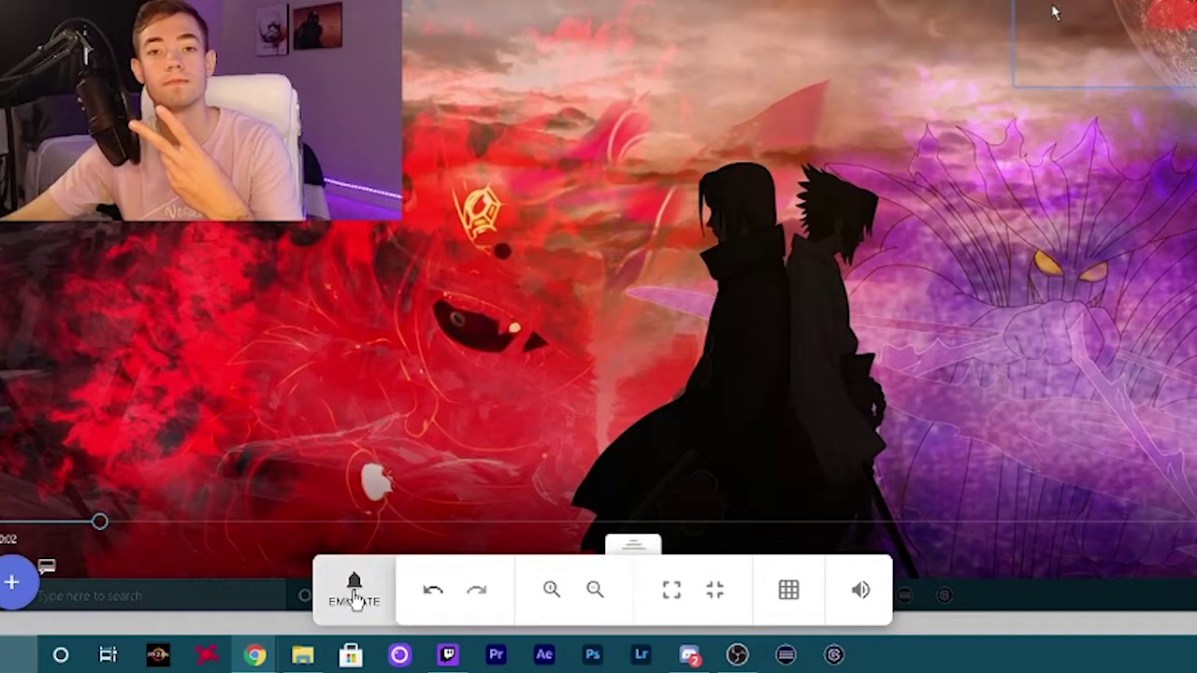
Emulate a follower event to test the alert and save the overlay
click(354, 599)
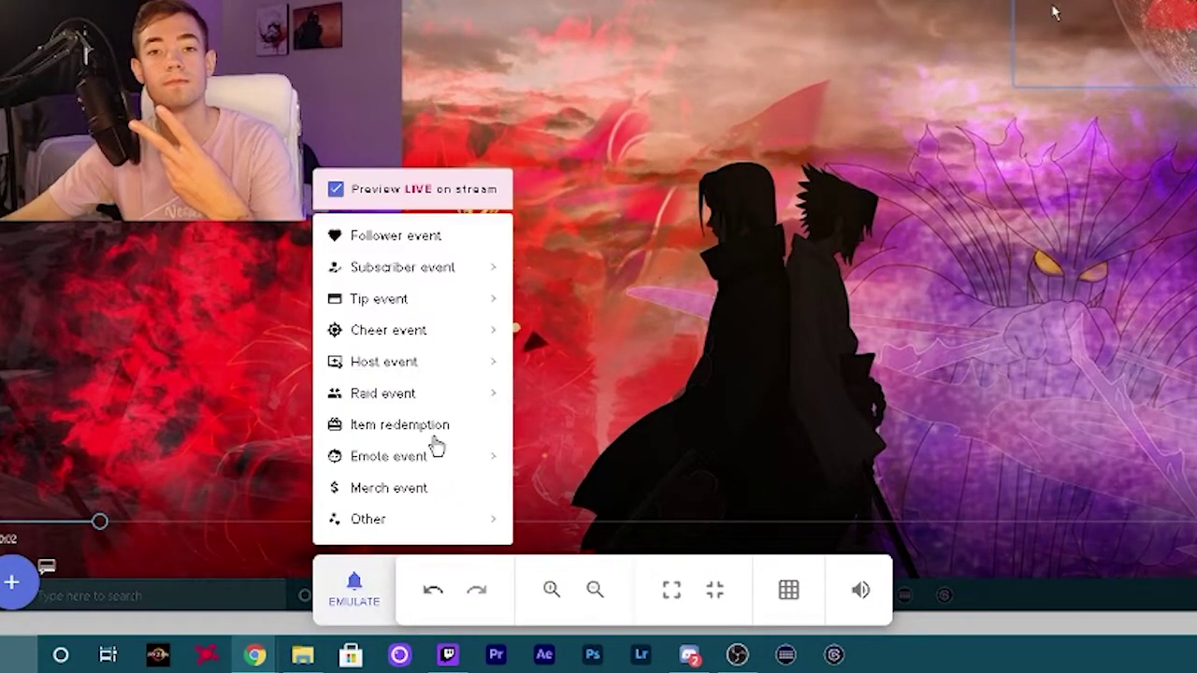
mouse_move(467, 361)
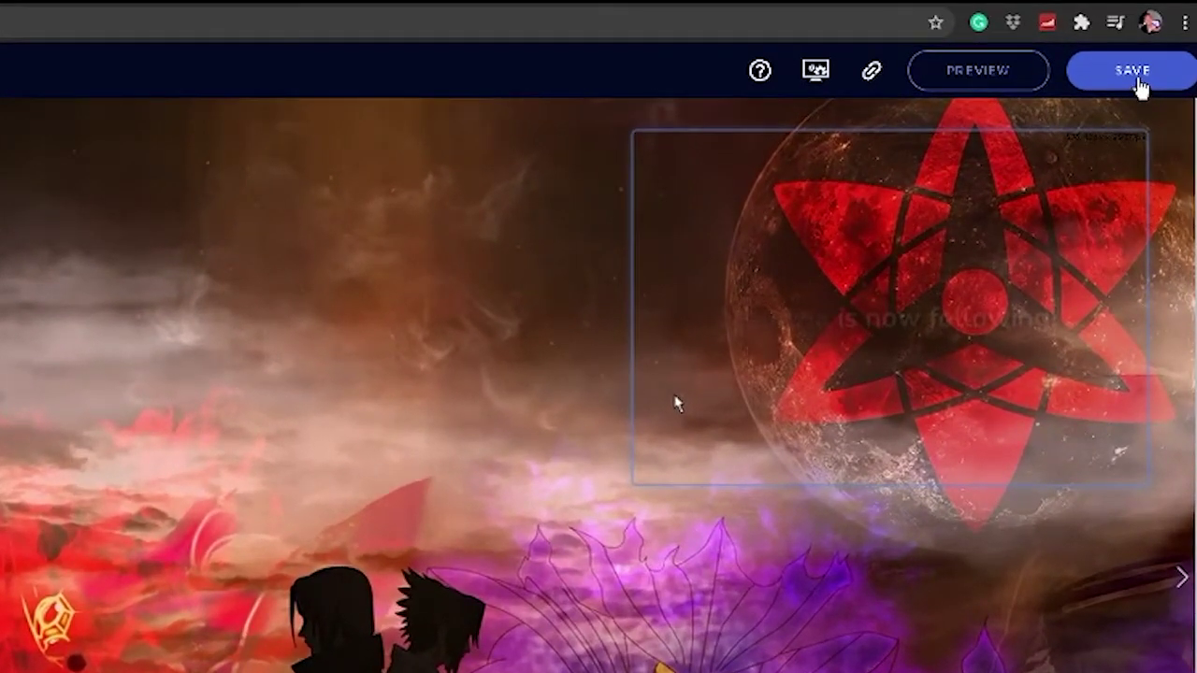
click(1135, 82)
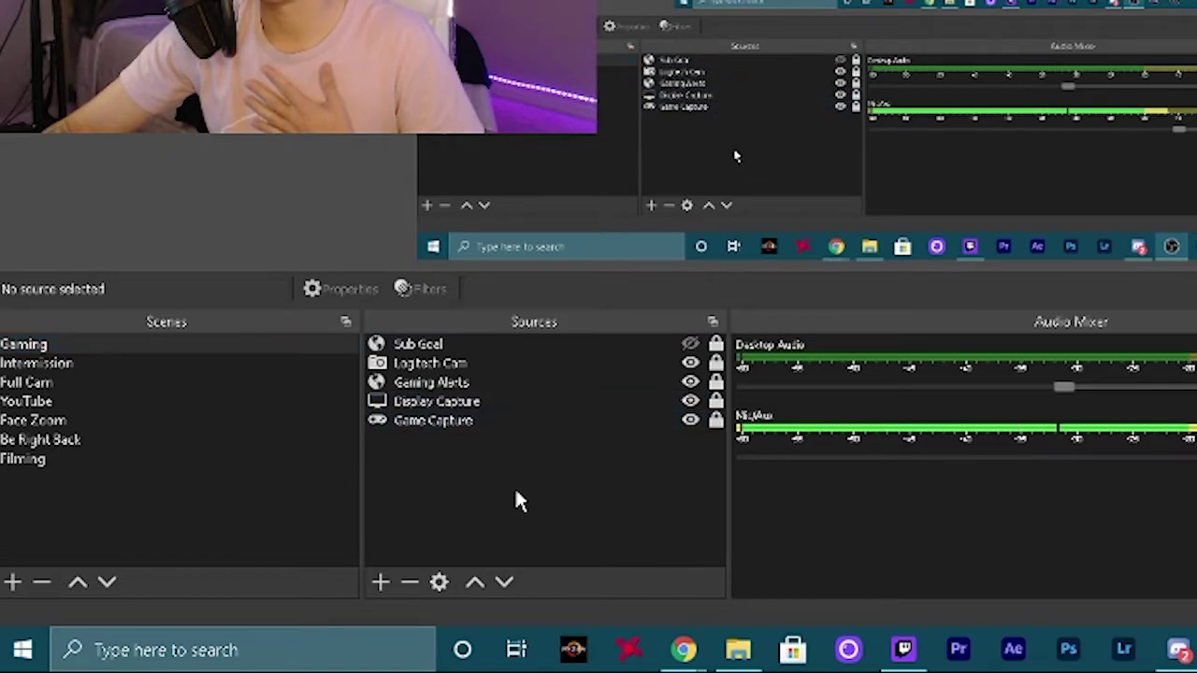
Switch to OBS, add a browser source named Gaming Test to the Gaming scene, and paste the overlay link as its URL
click(388, 581)
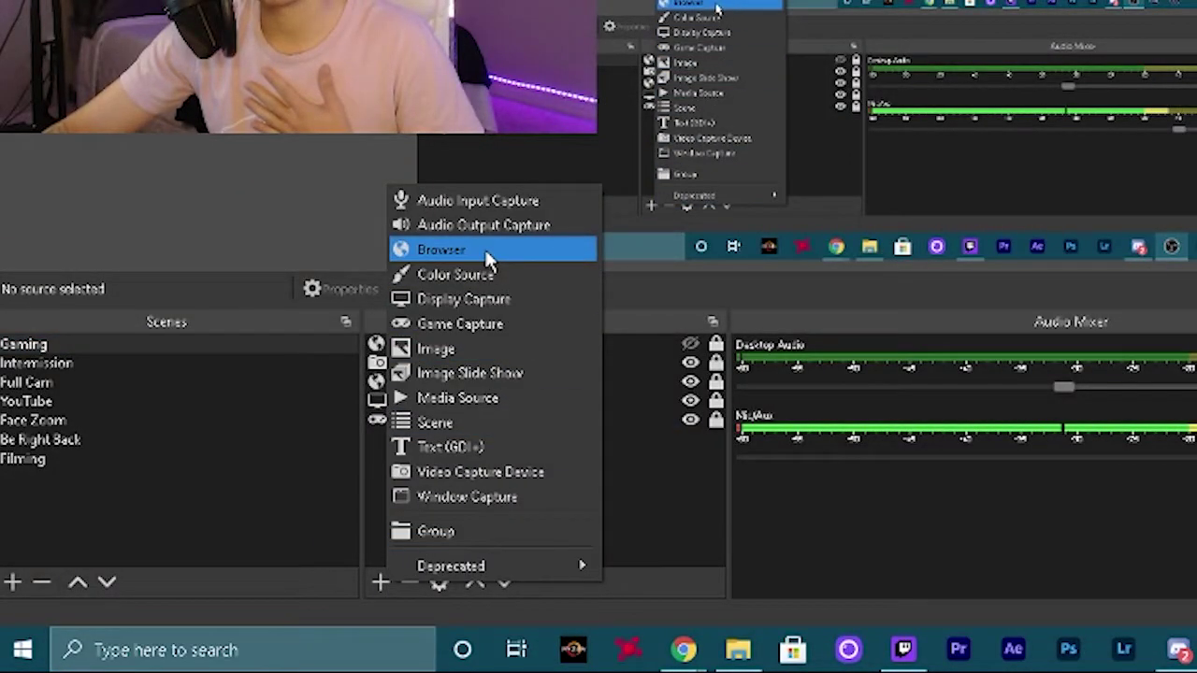
click(485, 247)
text(Gaming Tests)
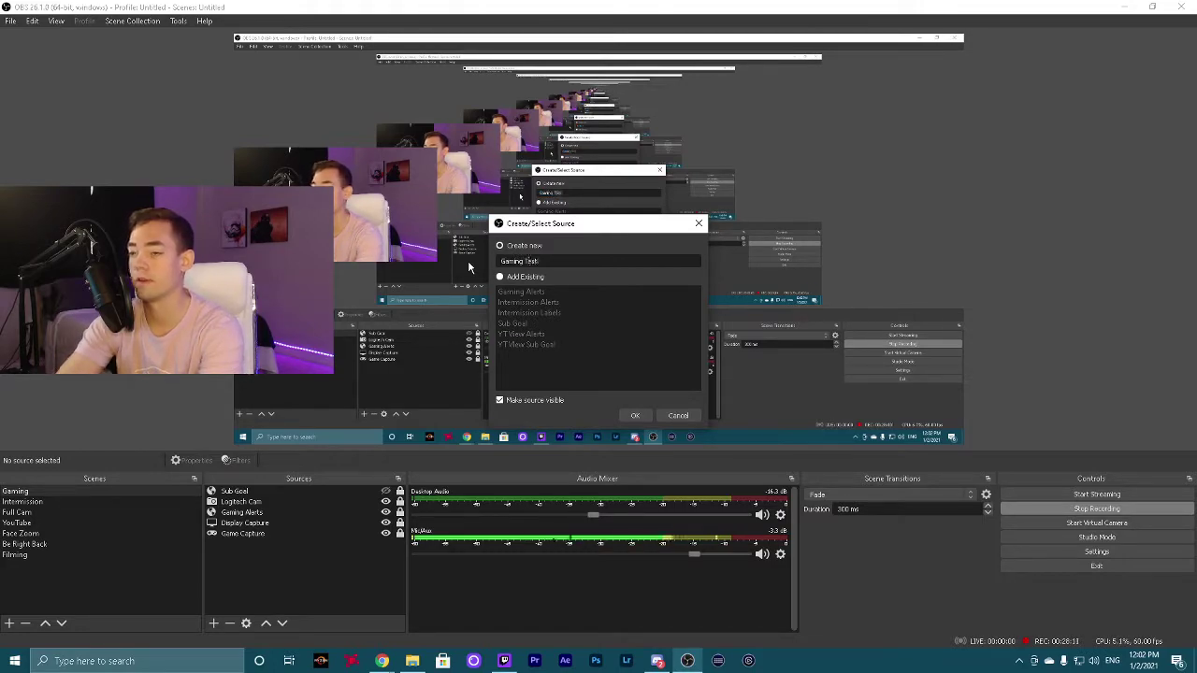
key(Return)
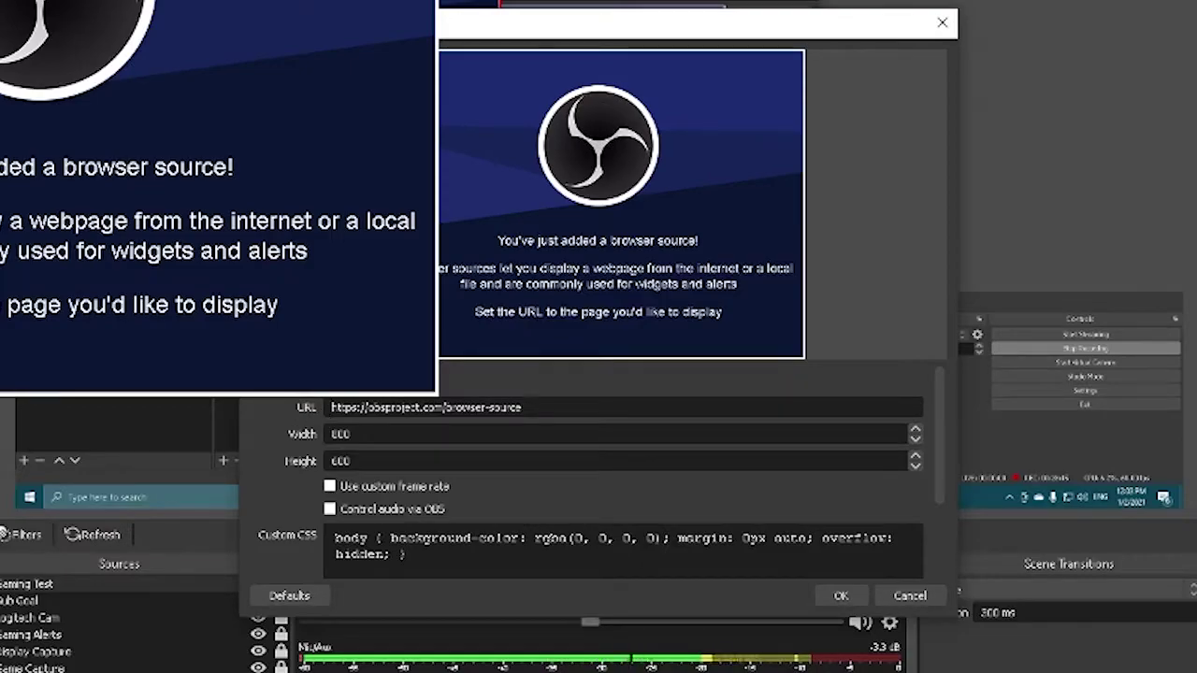
key(ctrl+a)
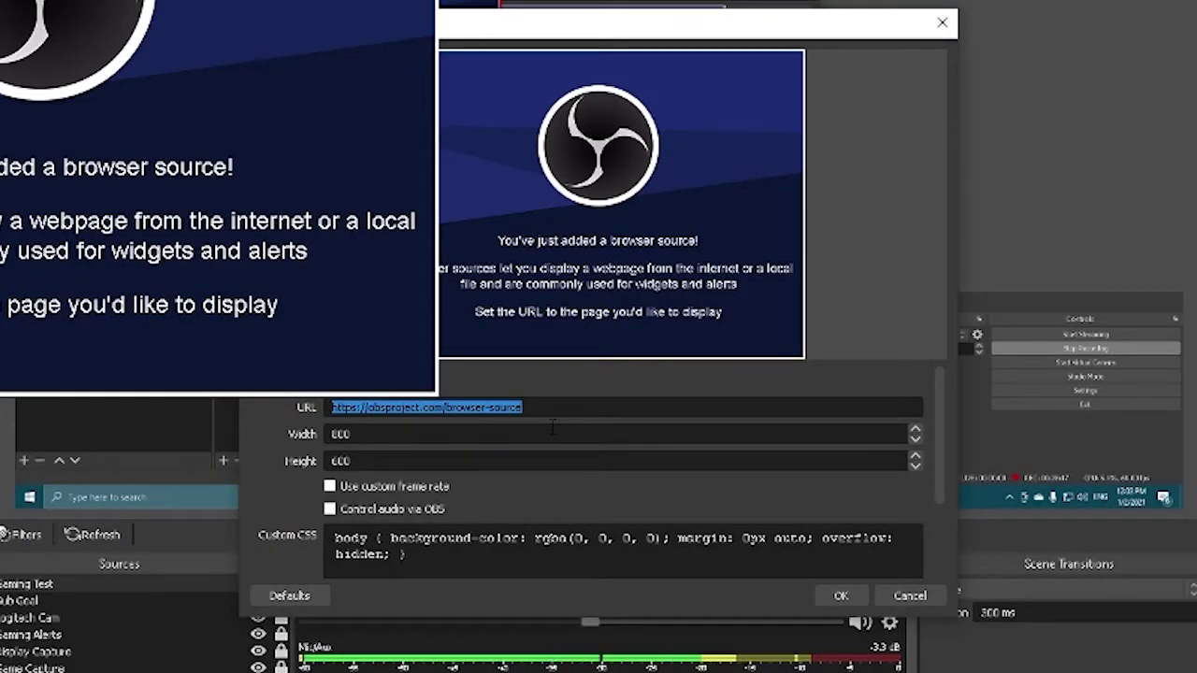
key(ctrl+v)
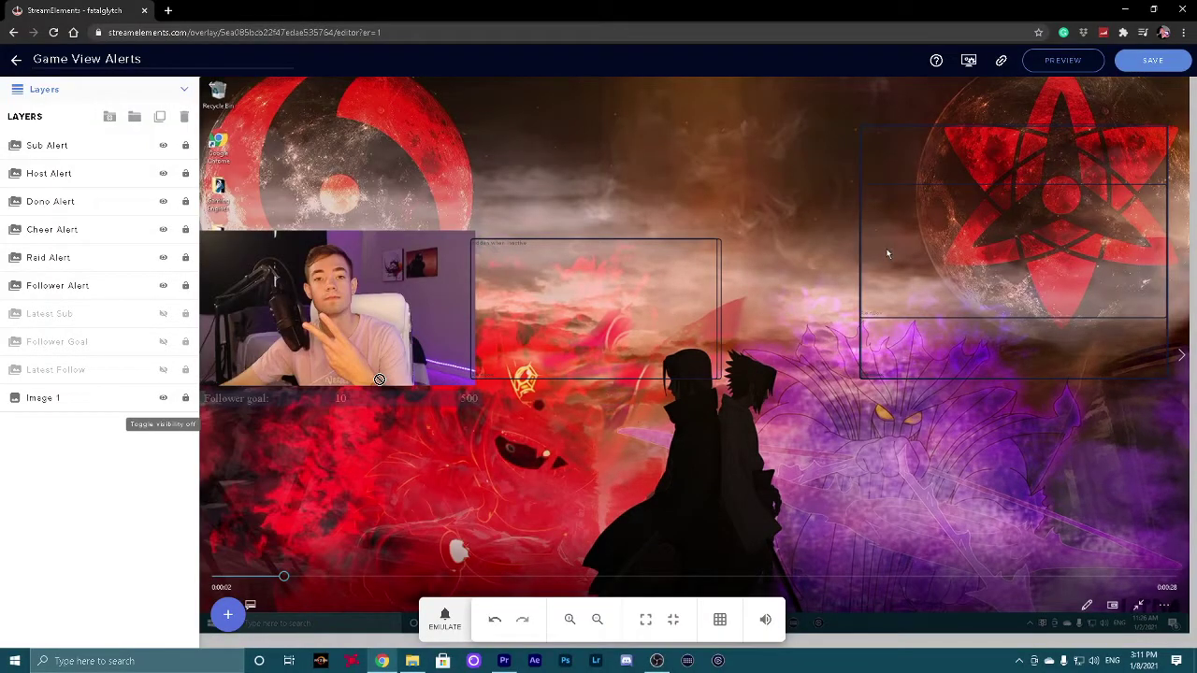
Hide the Image 1 layer in the Game View Alerts overlay, emulate a follower event and open the cheer event options
click(162, 400)
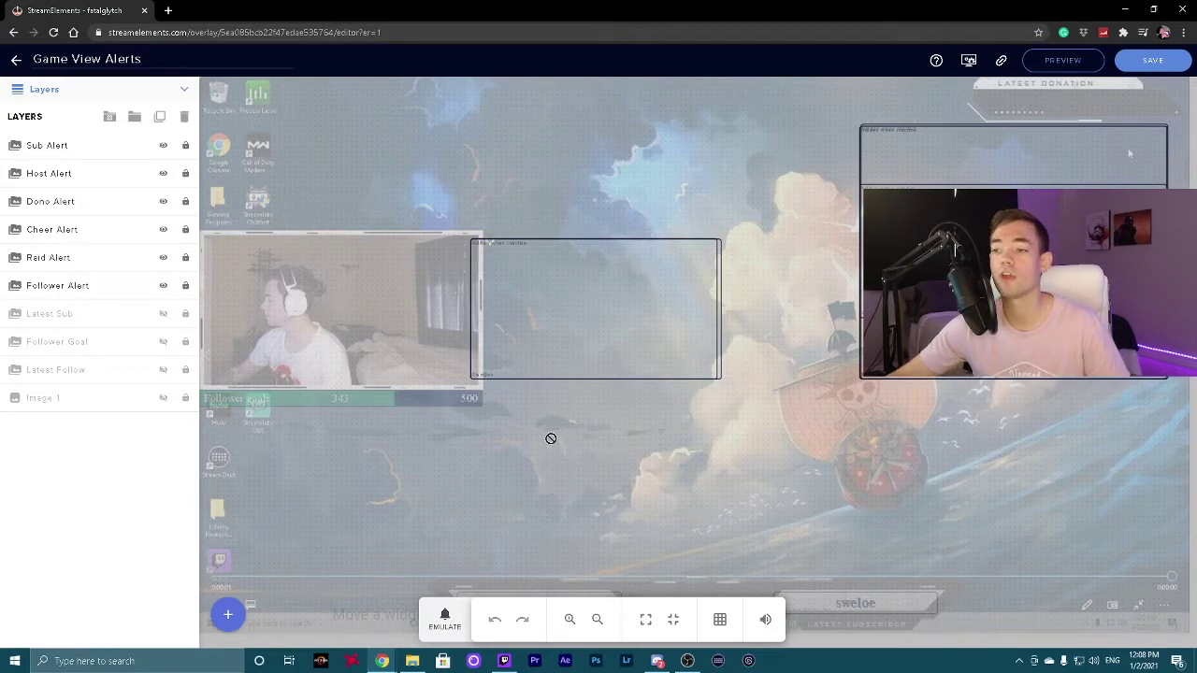
click(466, 638)
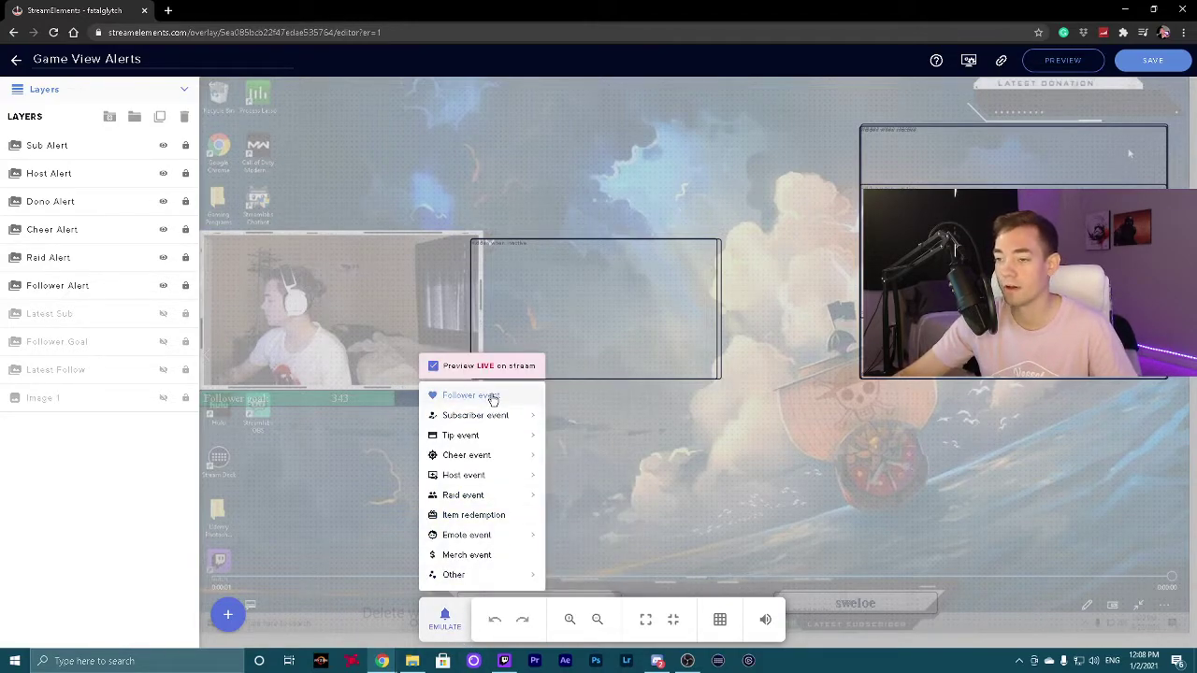
click(512, 404)
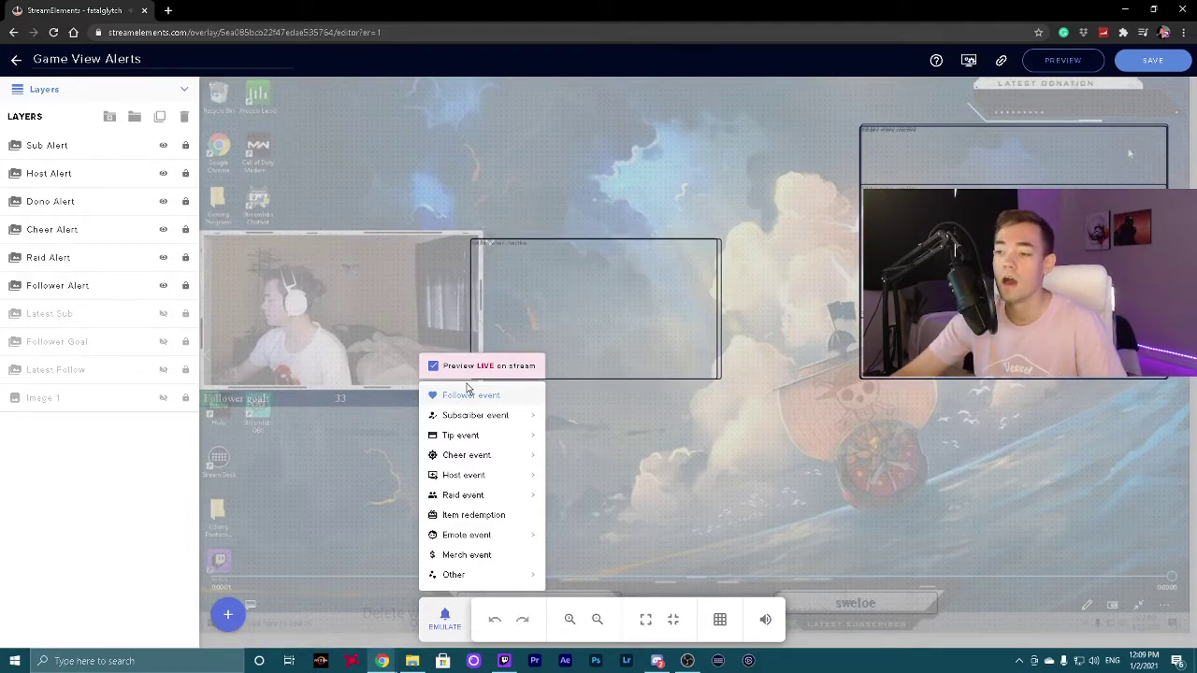
mouse_move(505, 455)
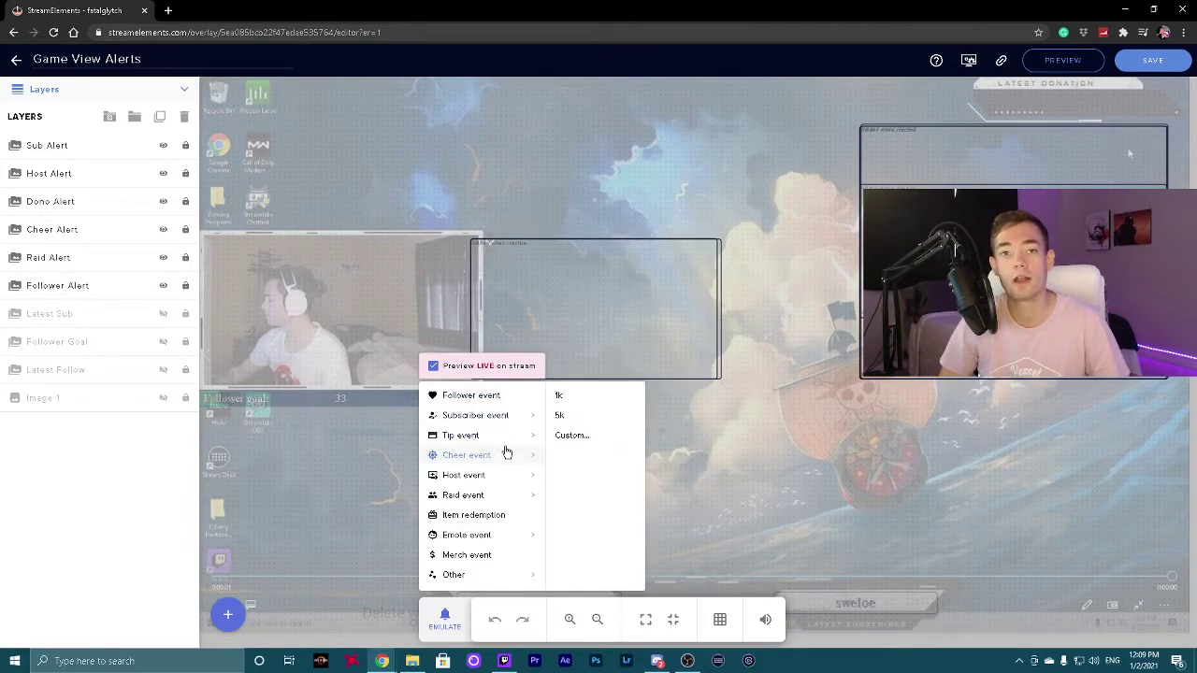